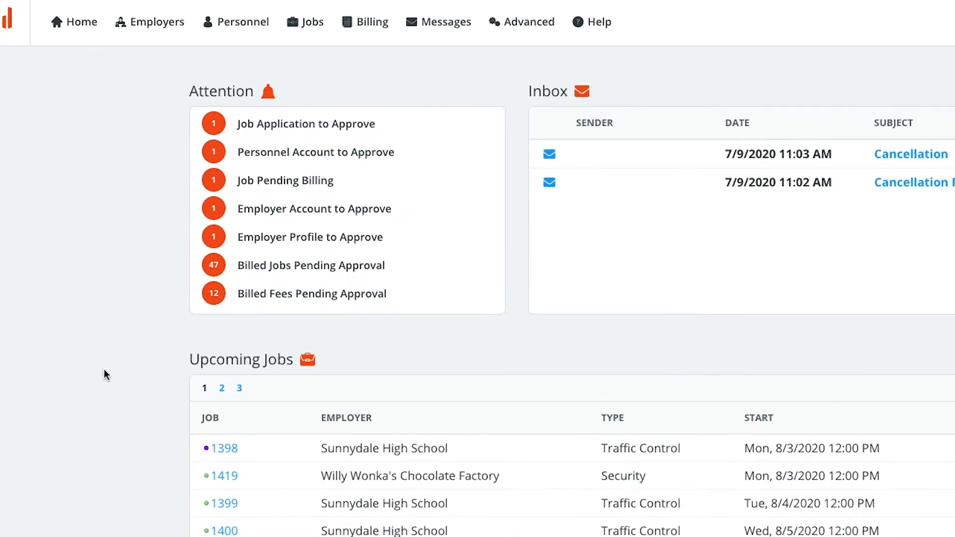
# Open a blank New Personnel form from the Personnel menu.
pyautogui.click(242, 22)
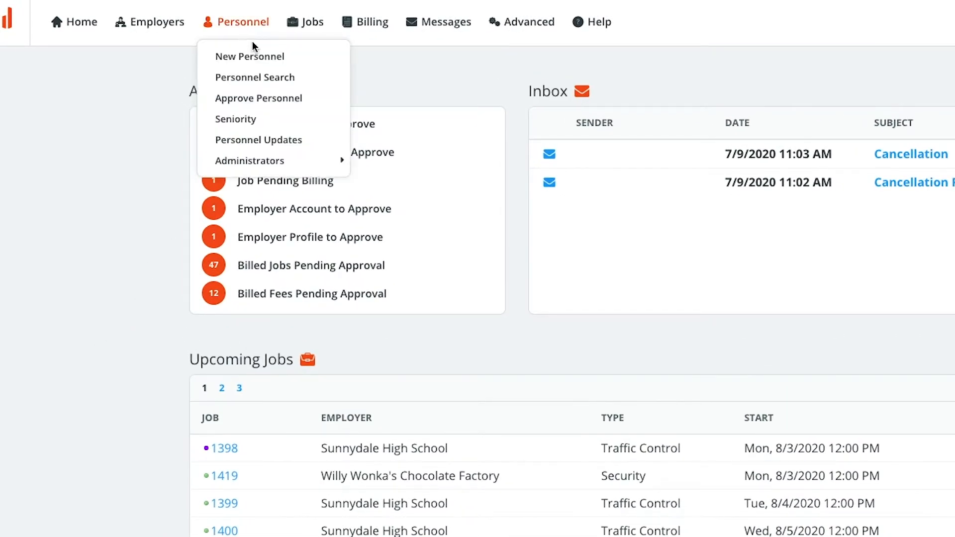
pyautogui.click(275, 58)
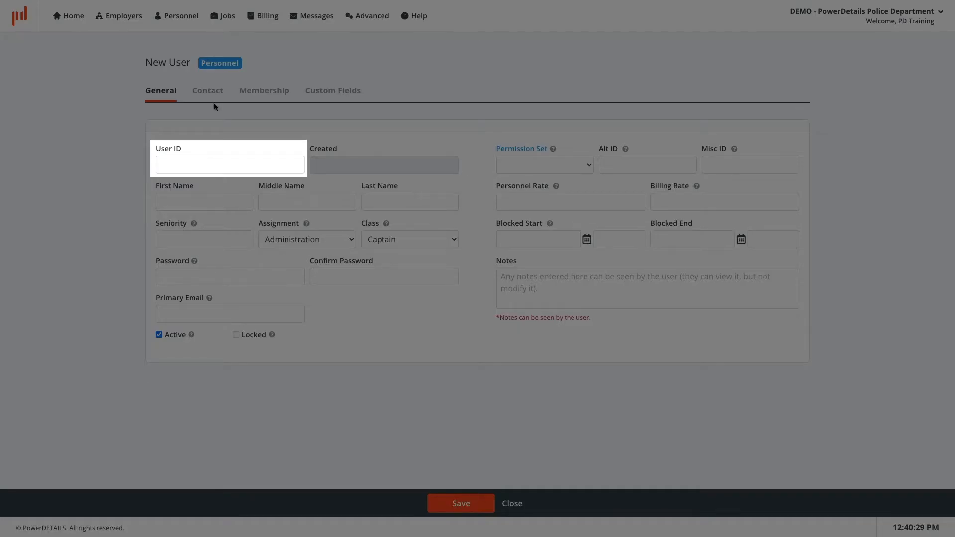
# Enter the new person's user ID and their first, middle and last names.
pyautogui.click(183, 160)
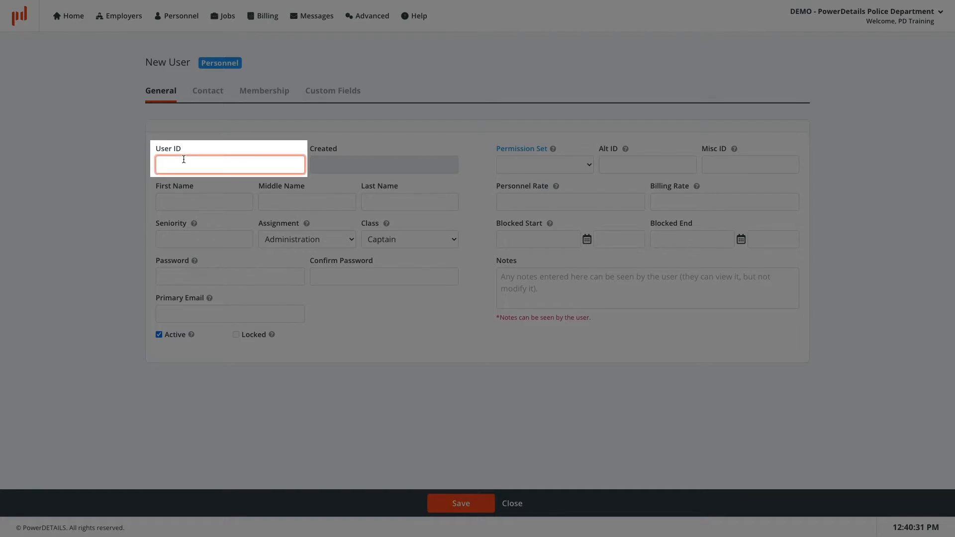
pyautogui.write('hquinn')
pyautogui.press('Tab')
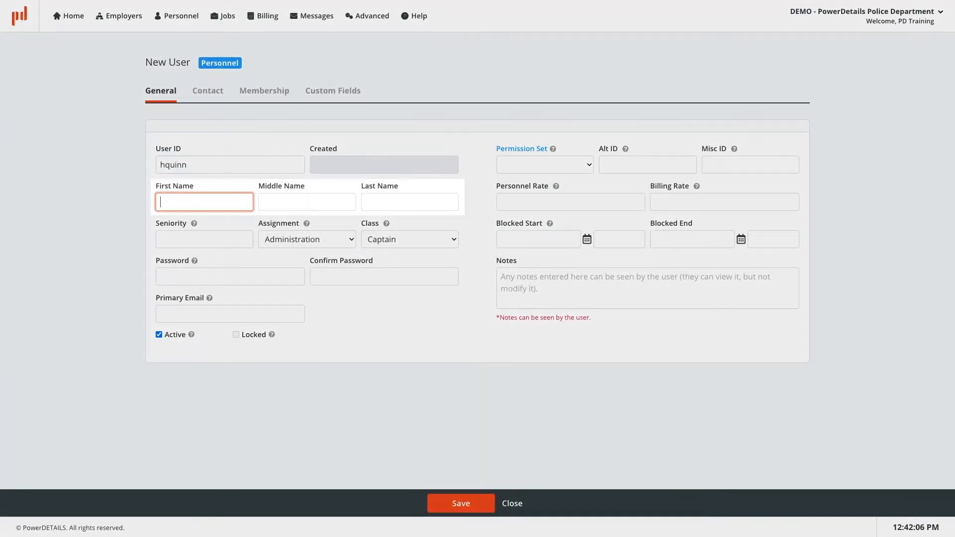
pyautogui.write('Harleen')
pyautogui.press('Tab')
pyautogui.write('Frances')
pyautogui.press('Tab')
pyautogui.write('Quinzel')
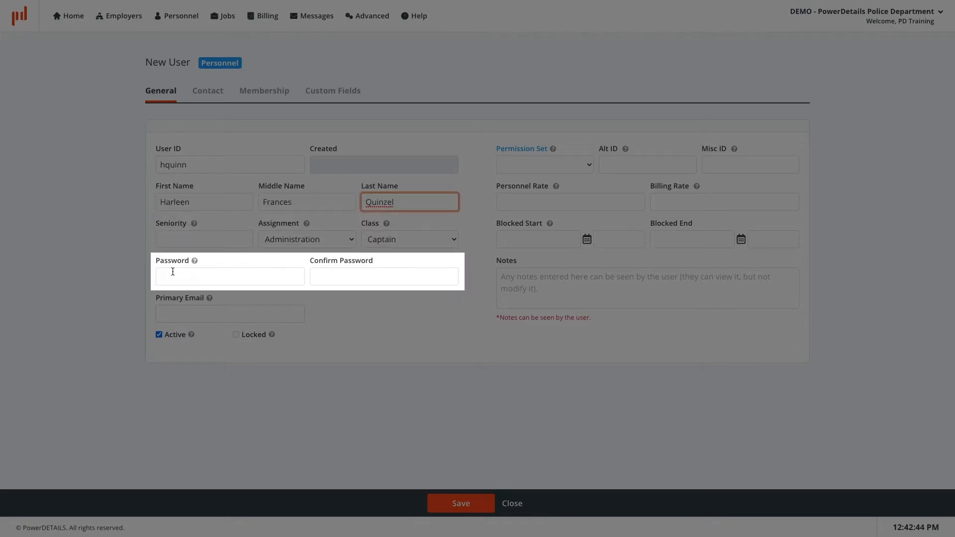
# Enter a matching password and confirmation, then type the person's primary e-mail address.
pyautogui.click(172, 271)
pyautogui.write('••••••')
pyautogui.press('Tab')
pyautogui.write('••••••')
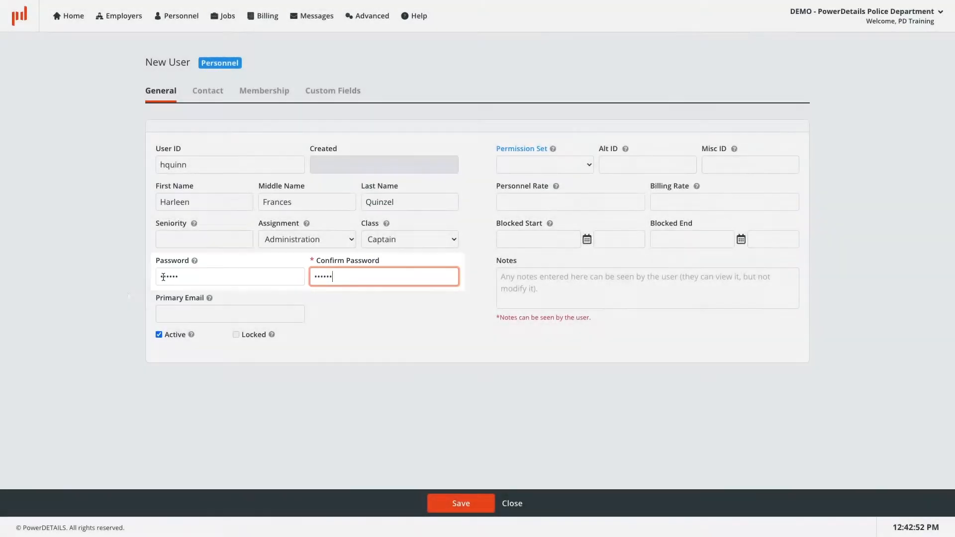
pyautogui.click(161, 312)
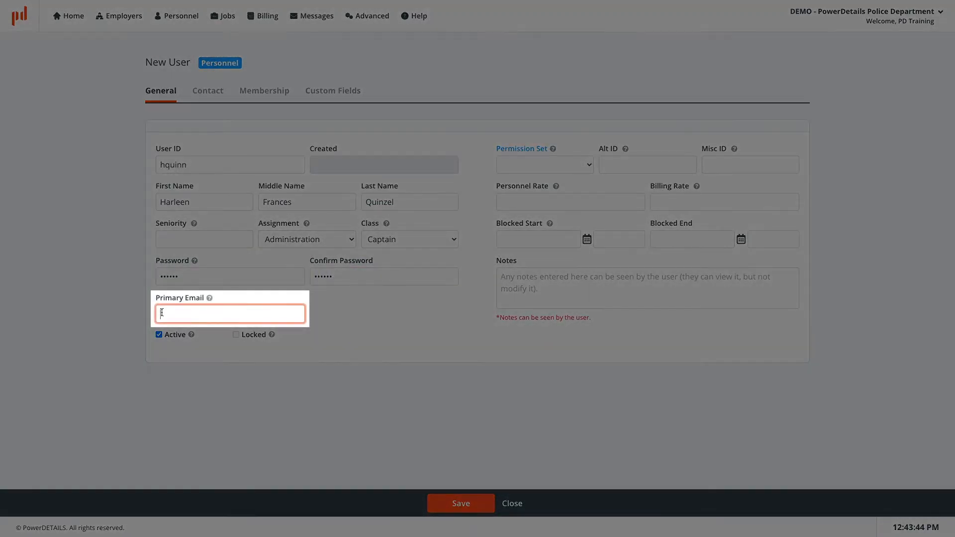
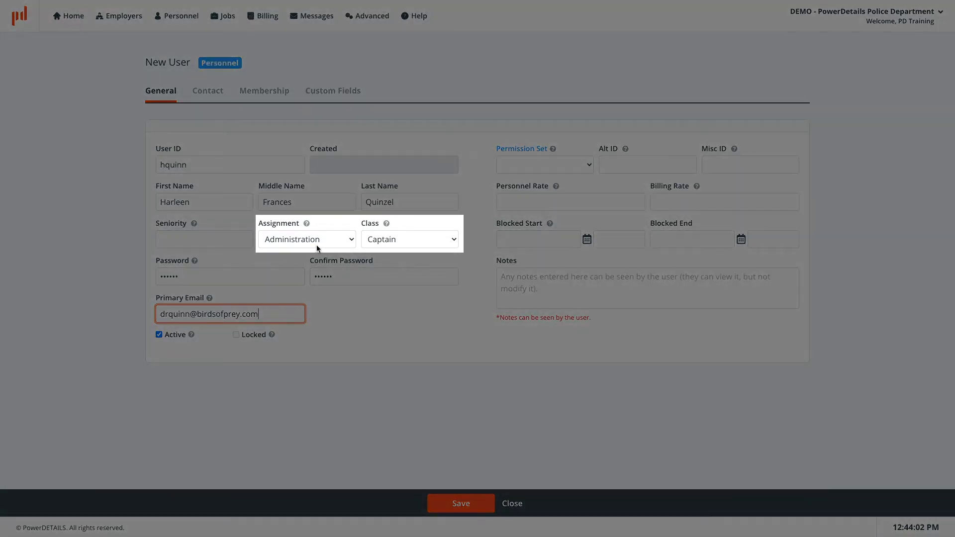
# Set assignment to Patrol and class to Sergeant, then save the new record.
pyautogui.click(334, 243)
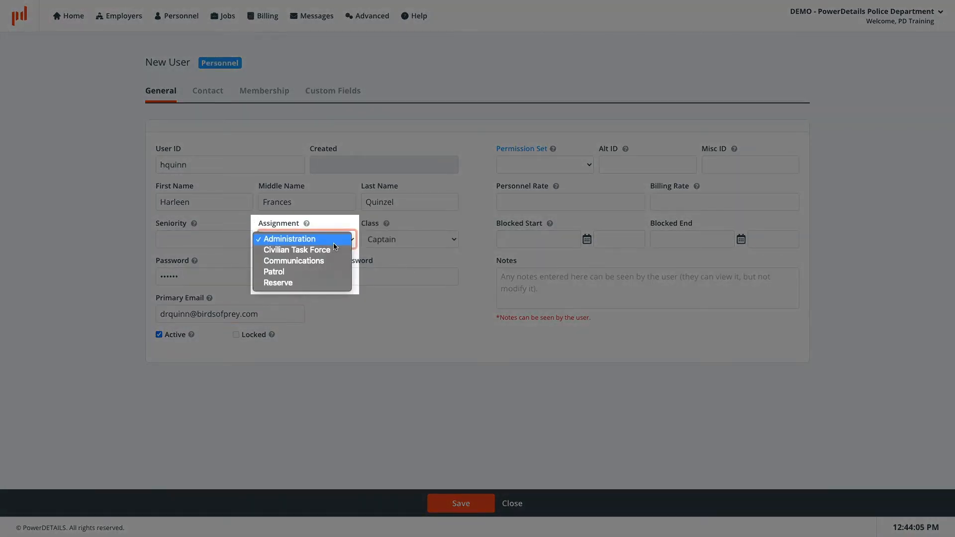
pyautogui.click(334, 273)
pyautogui.click(443, 241)
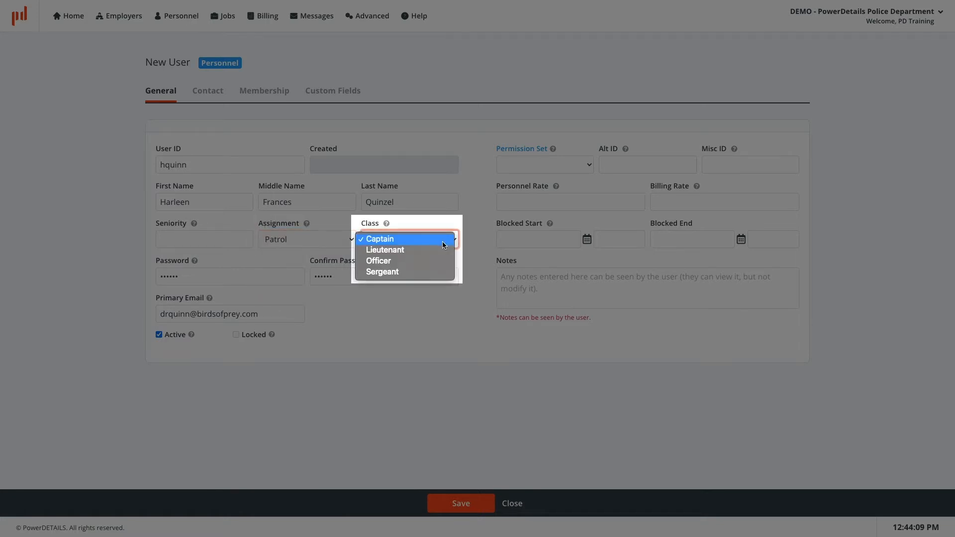
pyautogui.click(435, 273)
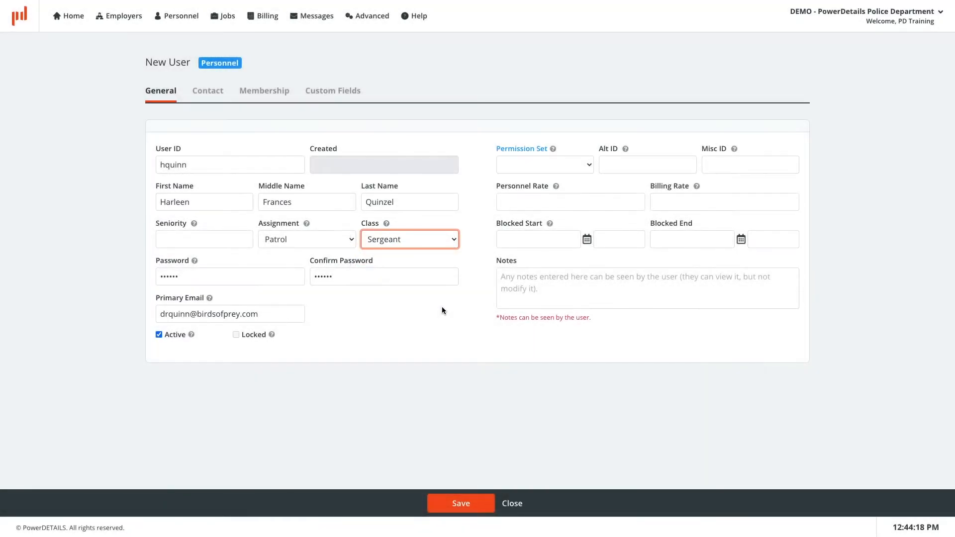
pyautogui.click(463, 507)
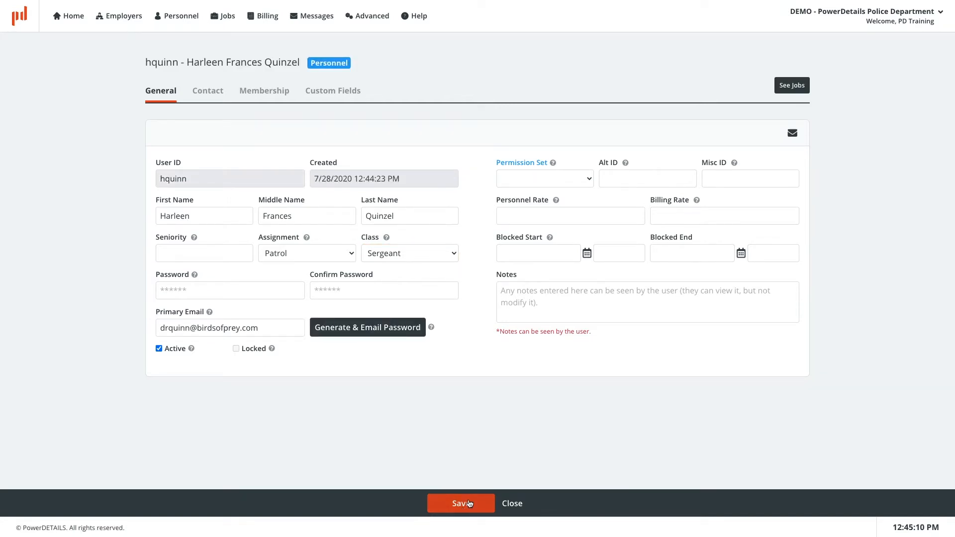
# Leave the permission set empty, enter Alt ID 123 and Misc ID 456, and uncheck Active.
pyautogui.click(587, 184)
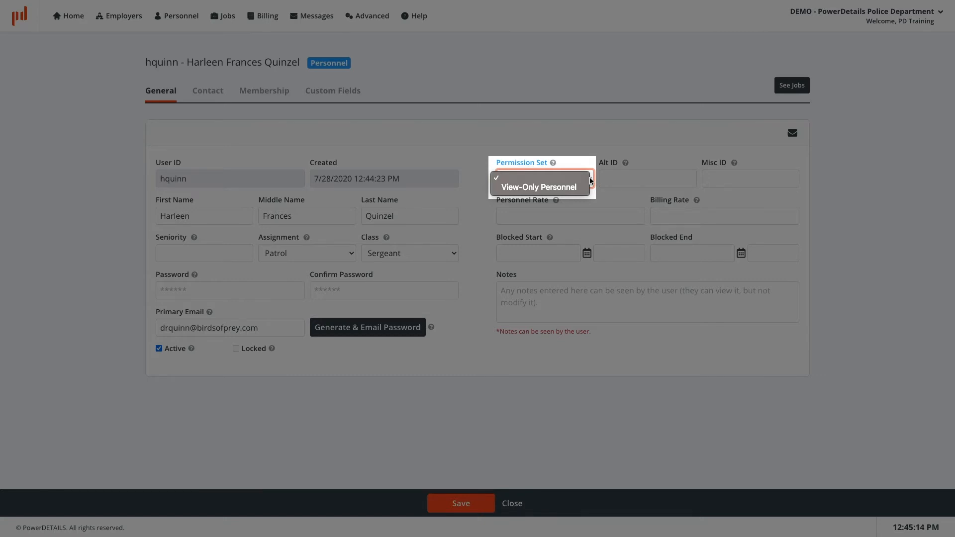
pyautogui.click(592, 180)
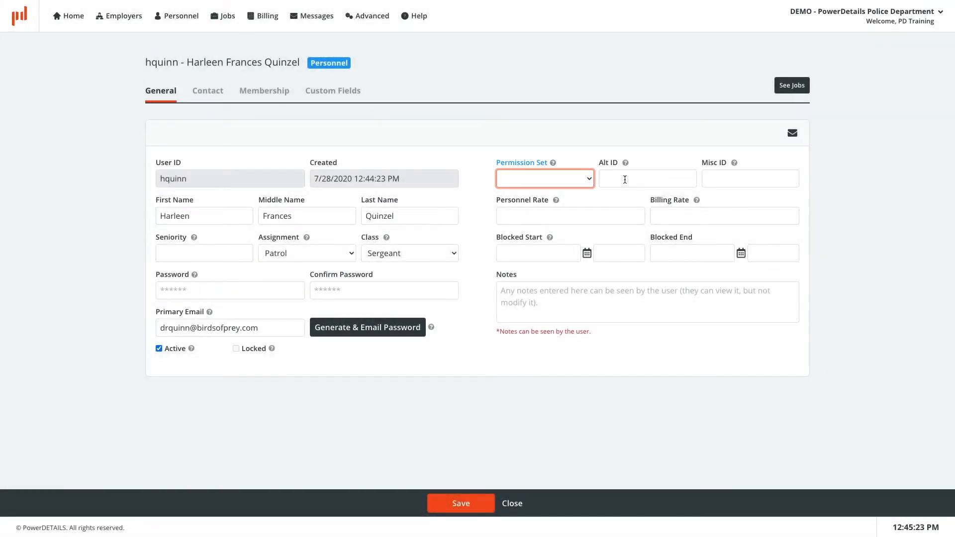
pyautogui.click(633, 180)
pyautogui.write('123')
pyautogui.press('Tab')
pyautogui.write('456')
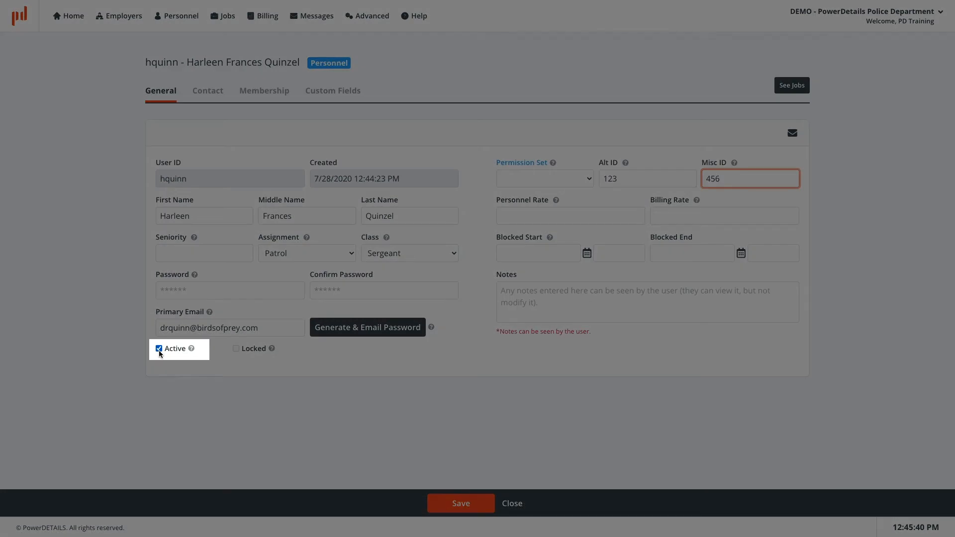
pyautogui.click(159, 351)
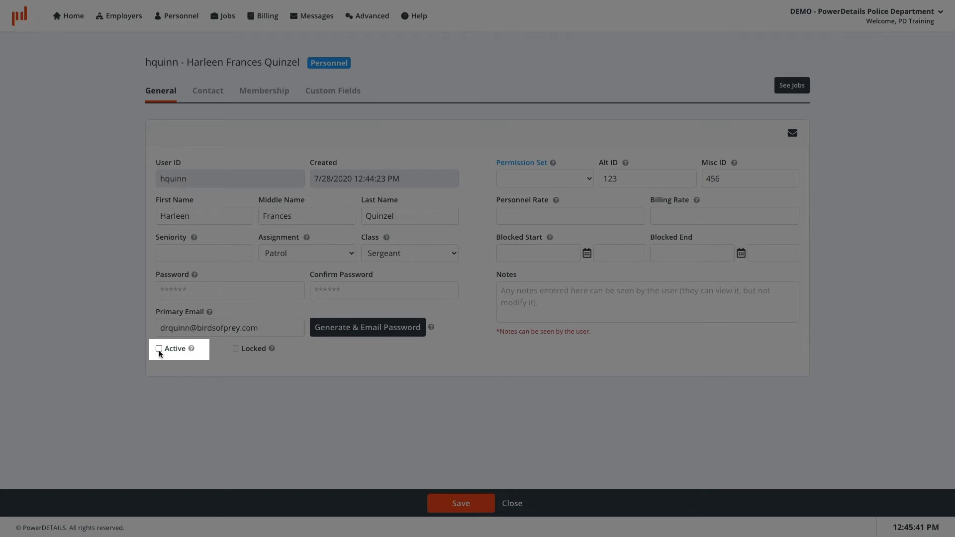
# Re-check Active, set seniority to 5, personnel rate 35.00 and billing rate 40.00.
pyautogui.click(159, 351)
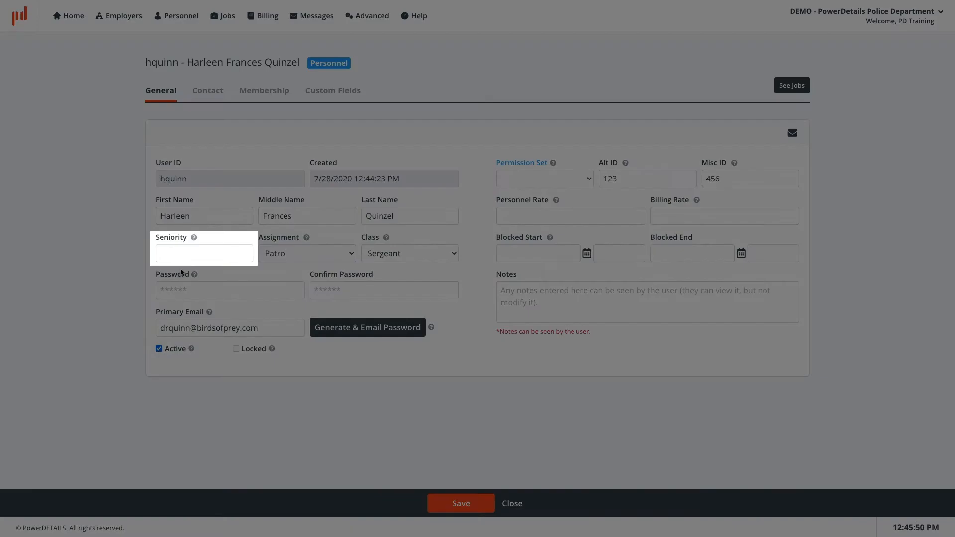
pyautogui.click(183, 255)
pyautogui.write('5')
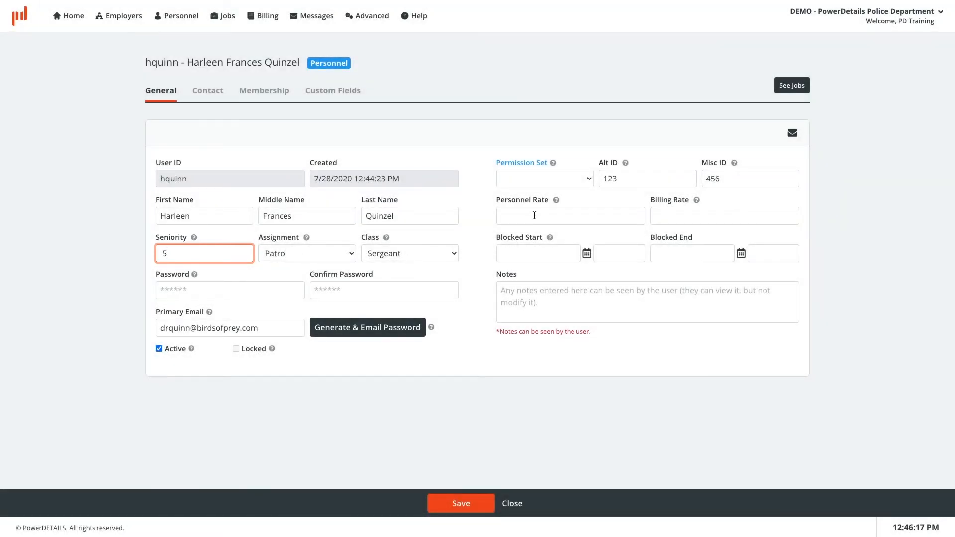
pyautogui.click(534, 215)
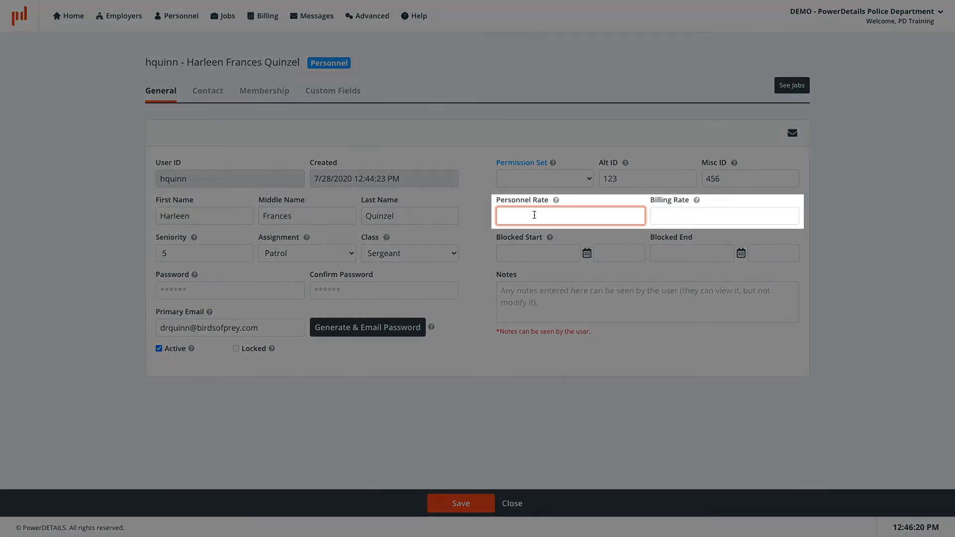
pyautogui.write('35.00')
pyautogui.press('Tab')
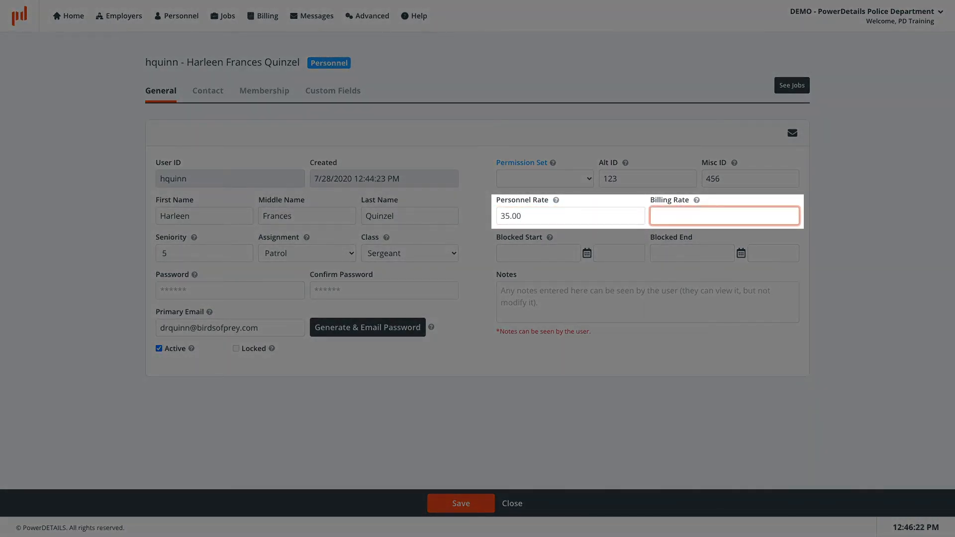
pyautogui.write('40.00')
# Clear the personnel rate and billing rate fields.
pyautogui.click(539, 214)
pyautogui.hotkey('ctrl', 'a')
pyautogui.press('BackSpace')
pyautogui.click(671, 214)
pyautogui.hotkey('ctrl', 'a')
pyautogui.press('BackSpace')
pyautogui.click(779, 230)
# Enter a blocked period from 7/1/2020 12:00 AM to 7/31/2020 11:59 PM.
pyautogui.click(563, 254)
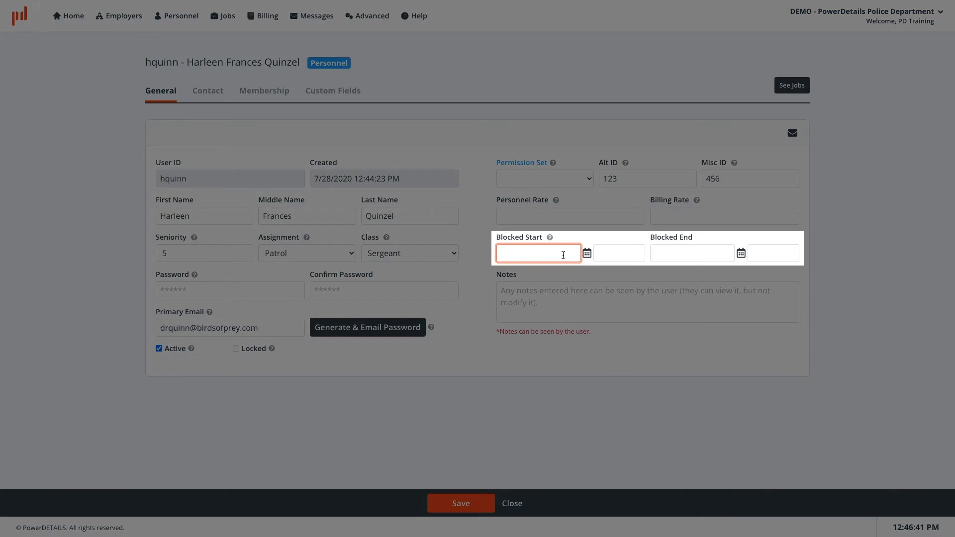
pyautogui.write('7/1/2020')
pyautogui.press('Tab')
pyautogui.write('12')
pyautogui.press('Tab')
pyautogui.write('7/31/2020')
pyautogui.press('Tab')
pyautogui.write('2359')
pyautogui.click(649, 278)
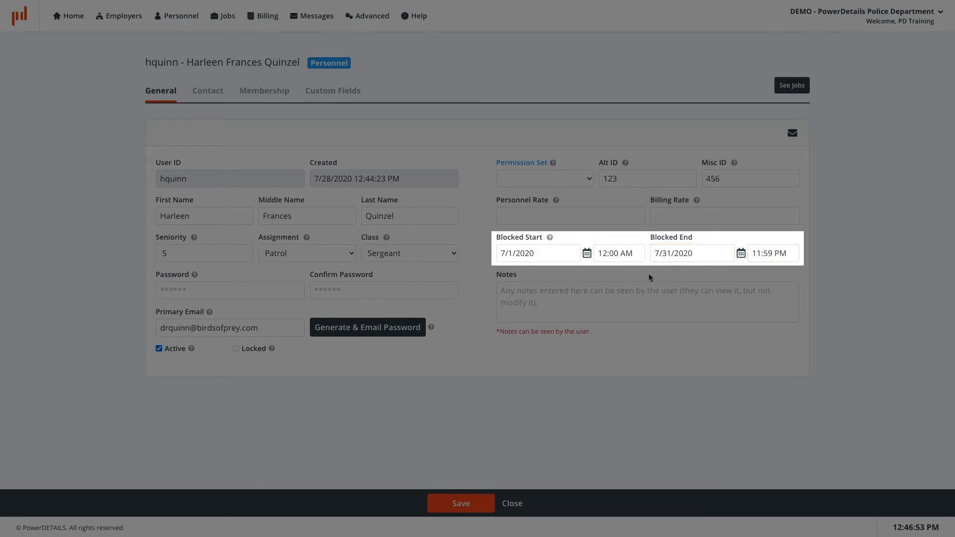
# Clear the blocked start and end dates and times, leaving the period blank.
pyautogui.tripleClick(567, 253)
pyautogui.press('BackSpace')
pyautogui.tripleClick(619, 252)
pyautogui.press('BackSpace')
pyautogui.tripleClick(691, 252)
pyautogui.press('BackSpace')
pyautogui.tripleClick(771, 253)
pyautogui.press('BackSpace')
pyautogui.click(759, 273)
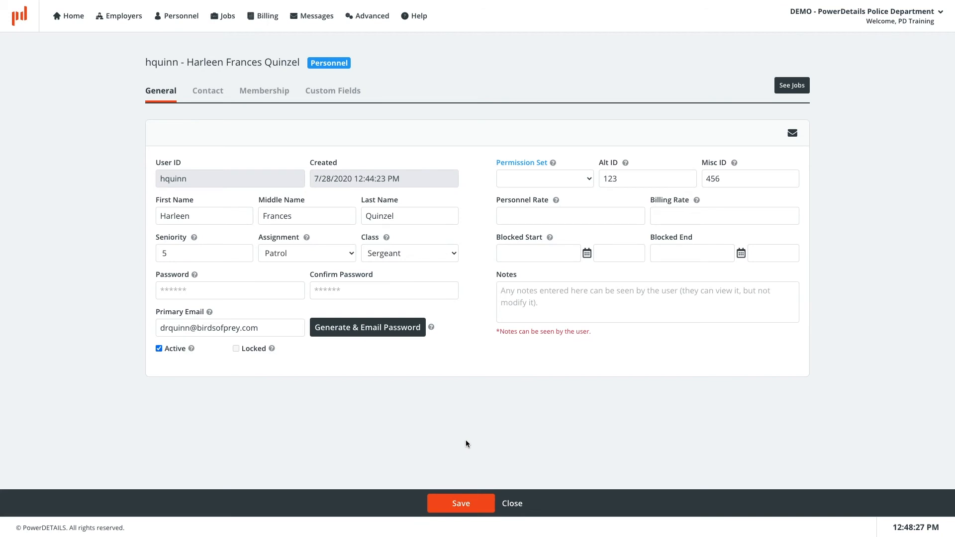
pyautogui.click(192, 18)
# Open the existing user's record from Personnel Search, uncheck Locked, and save.
pyautogui.click(204, 58)
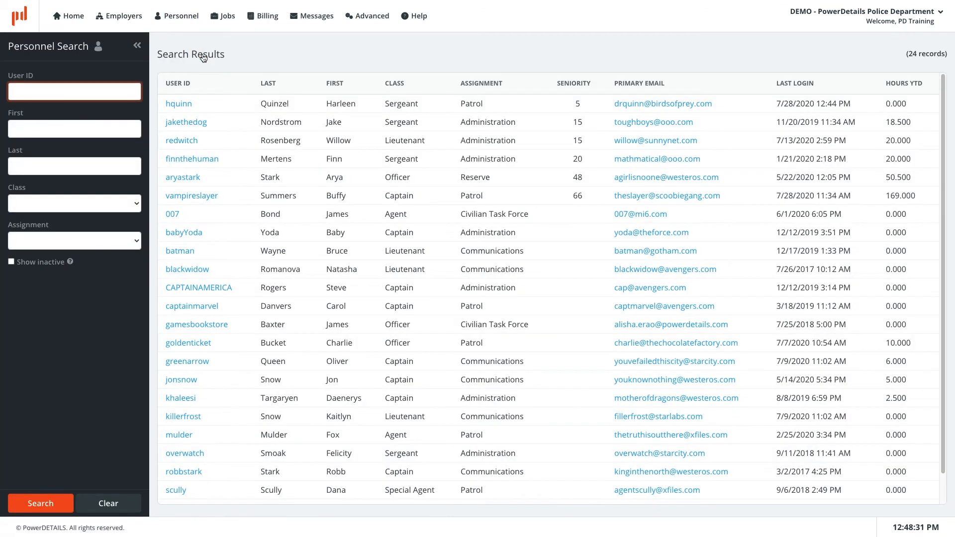
pyautogui.click(182, 256)
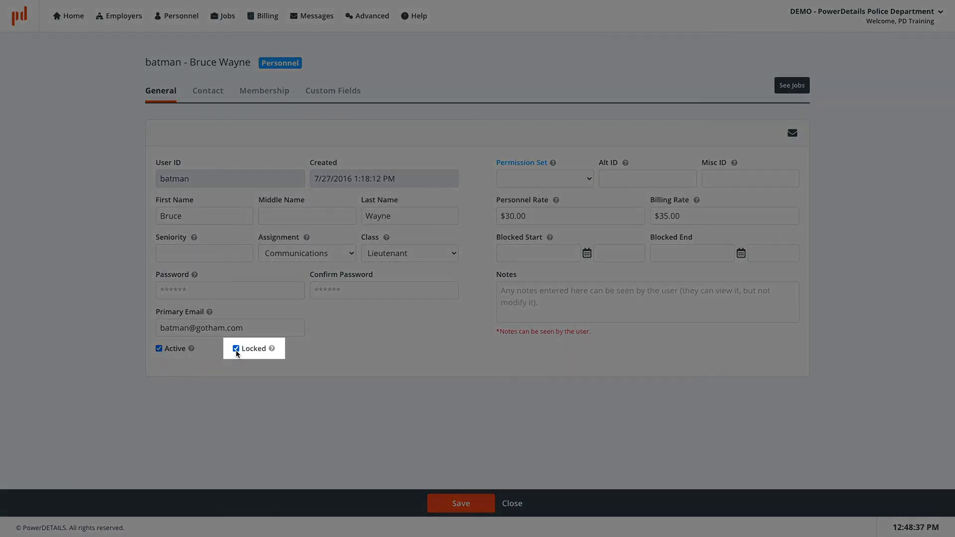
pyautogui.click(236, 350)
pyautogui.click(466, 503)
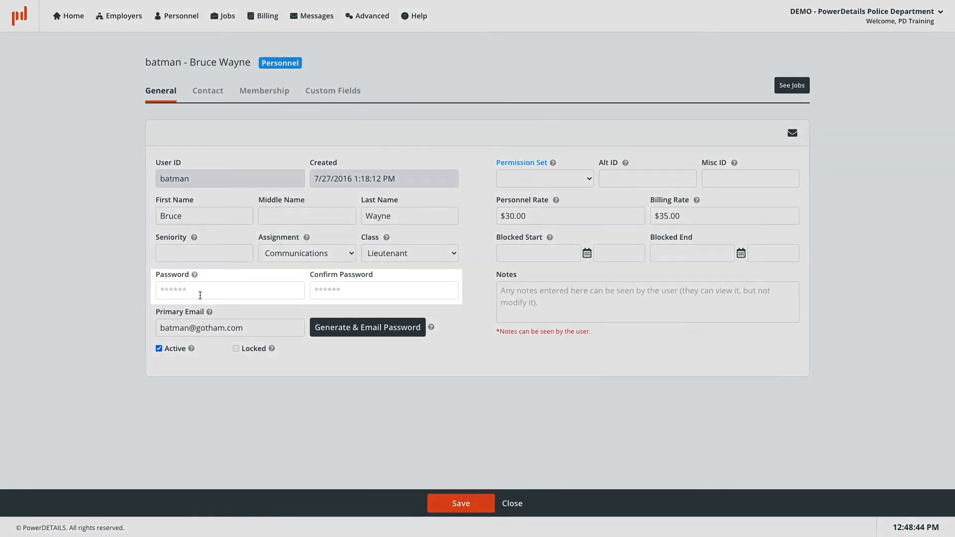
# Save a new password with matching confirmation, then show the Contact tab.
pyautogui.click(200, 295)
pyautogui.write('••••••')
pyautogui.press('Tab')
pyautogui.write('•••')
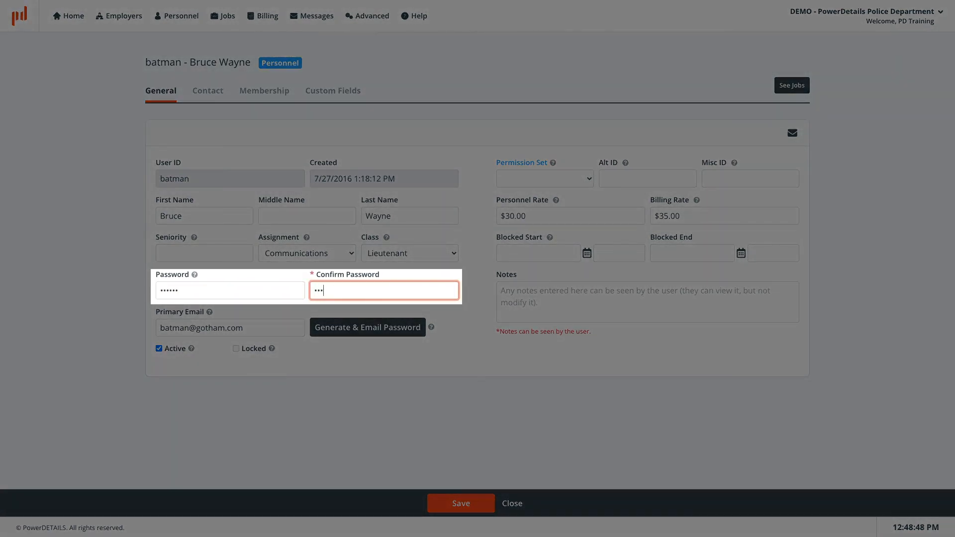
pyautogui.write('•••')
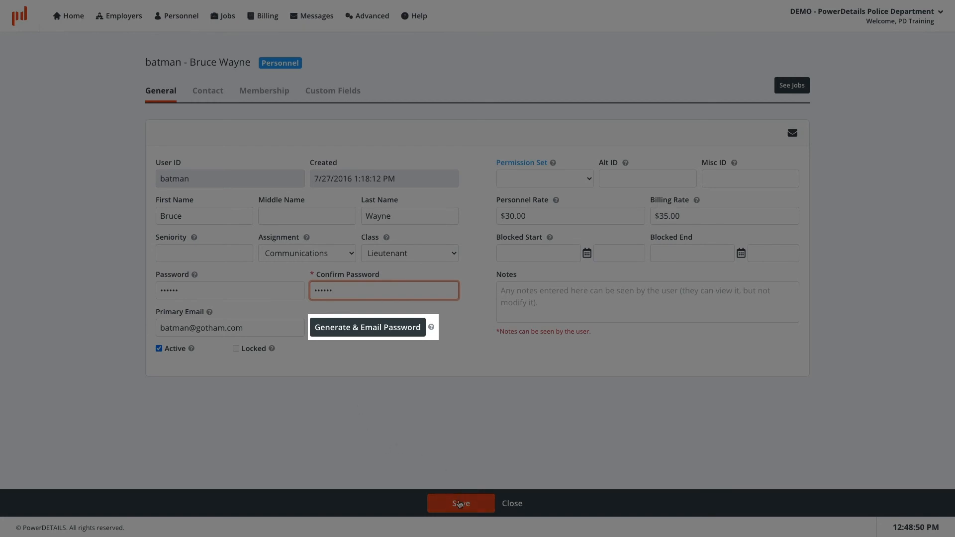
pyautogui.click(459, 503)
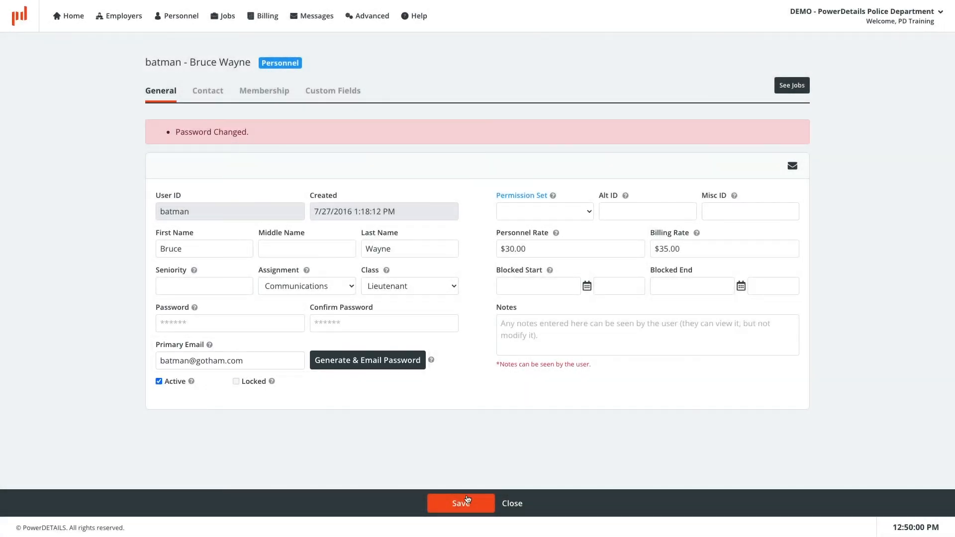
pyautogui.click(209, 92)
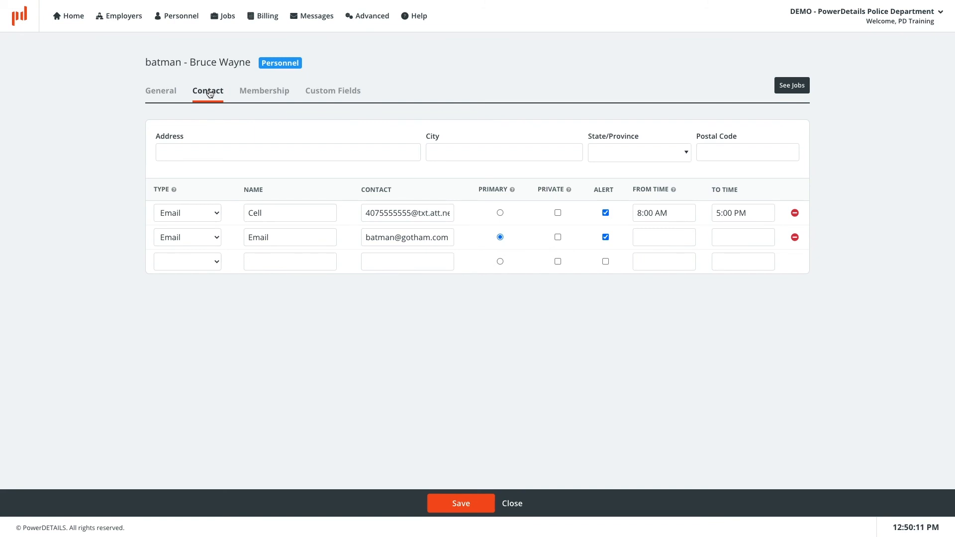
# On the Membership tab, list all groups, tick Member for SROs, and save.
pyautogui.click(274, 96)
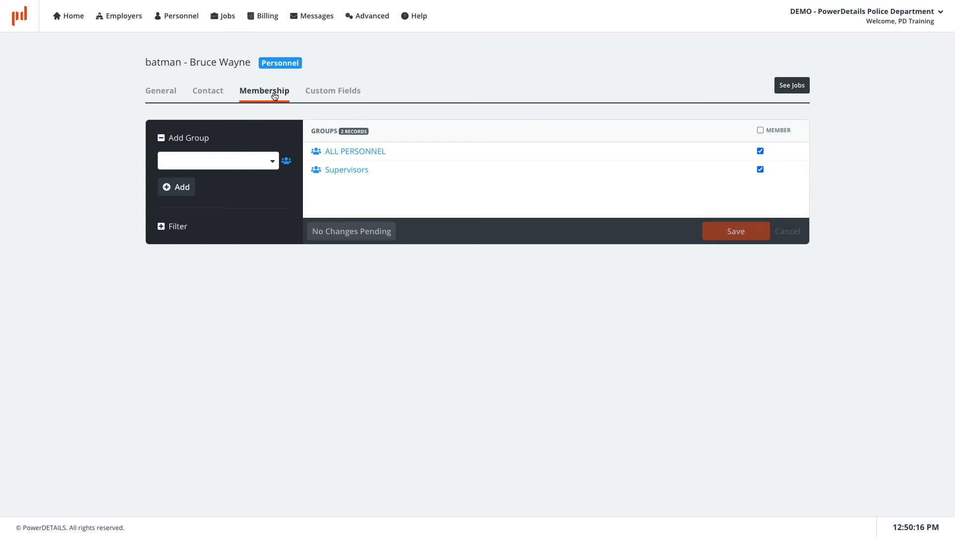
pyautogui.click(288, 162)
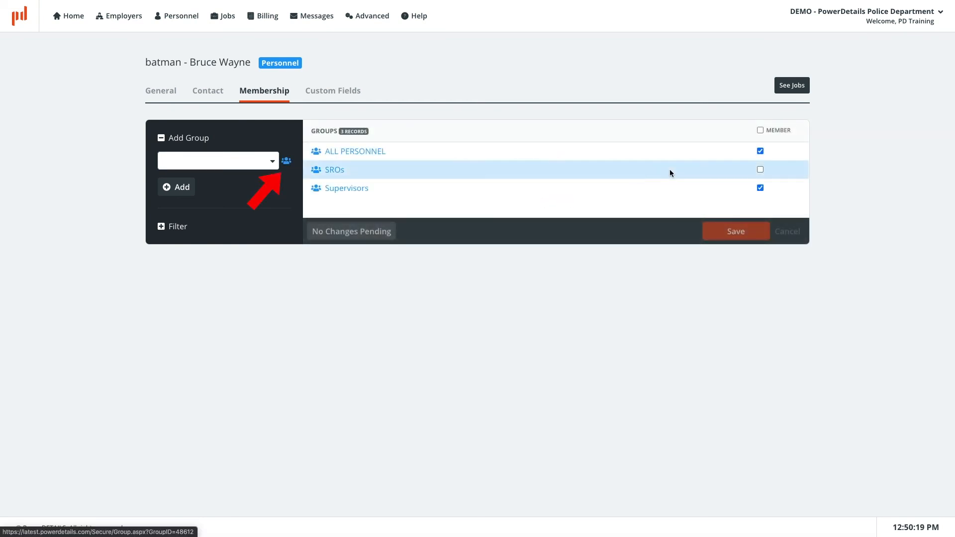
pyautogui.click(760, 169)
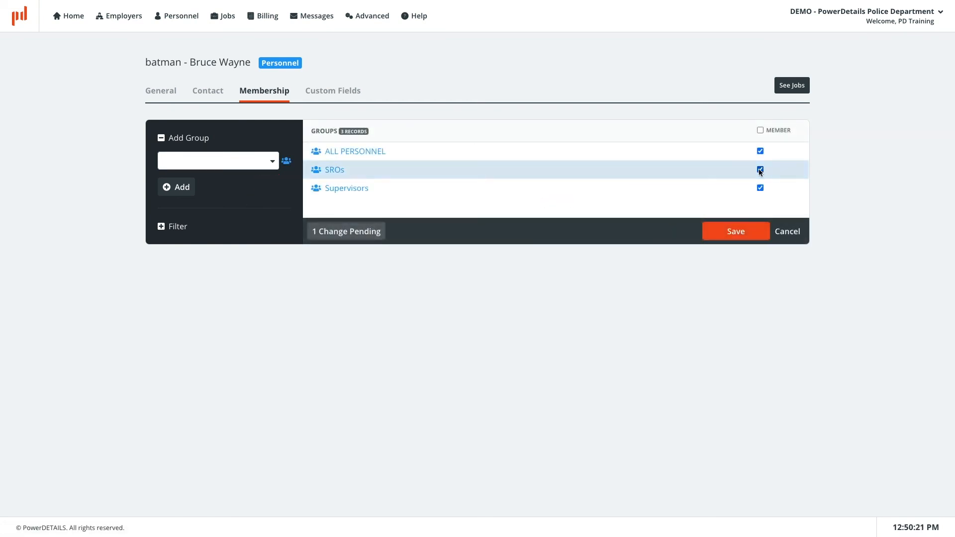
pyautogui.click(735, 234)
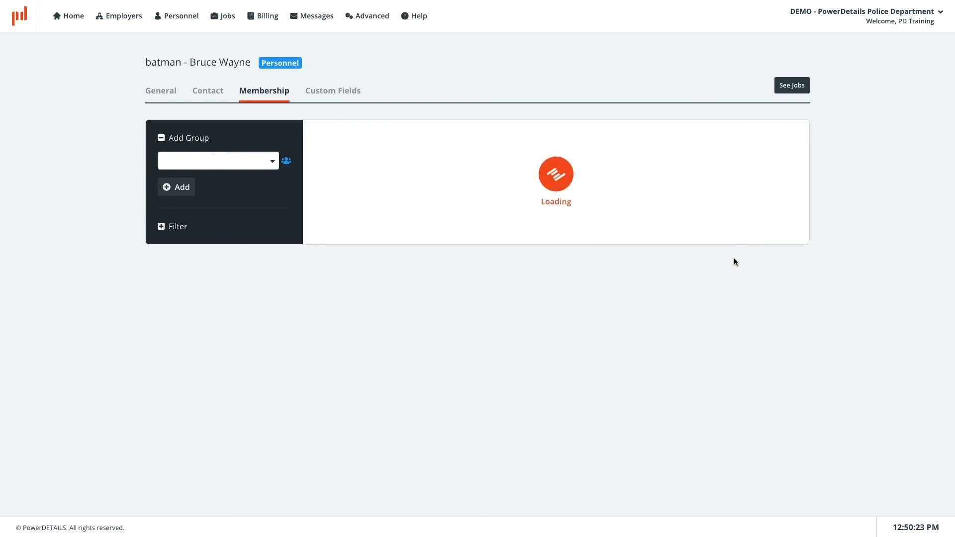